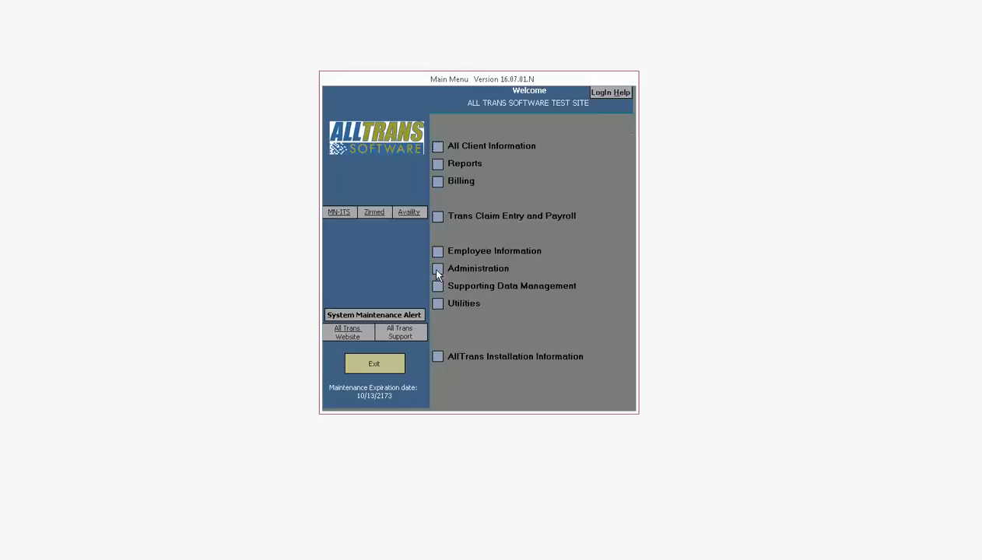
Open Manage Users from the Administration section of the Main Menu.
{"action": "left_click", "coordinate": [437, 269]}
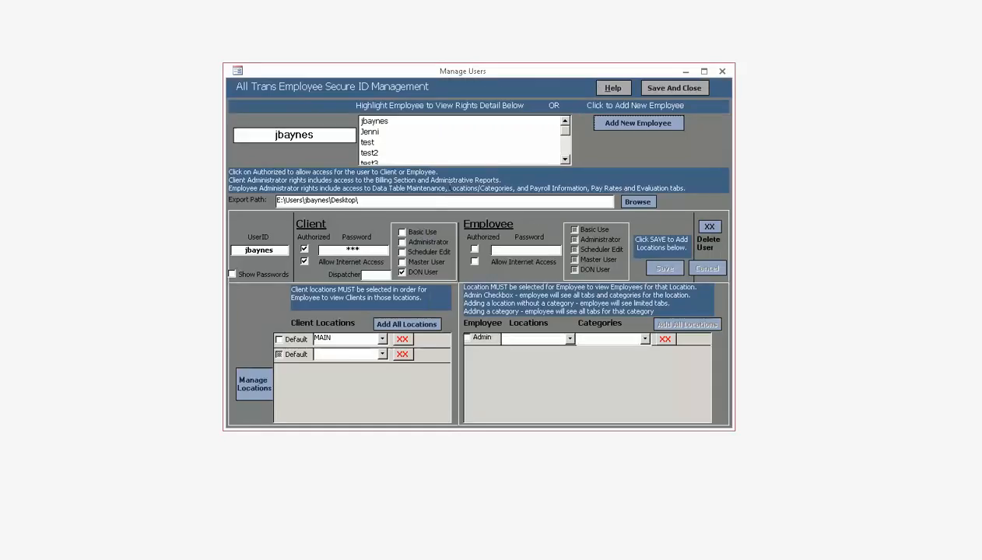
{"action": "left_click", "coordinate": [381, 121]}
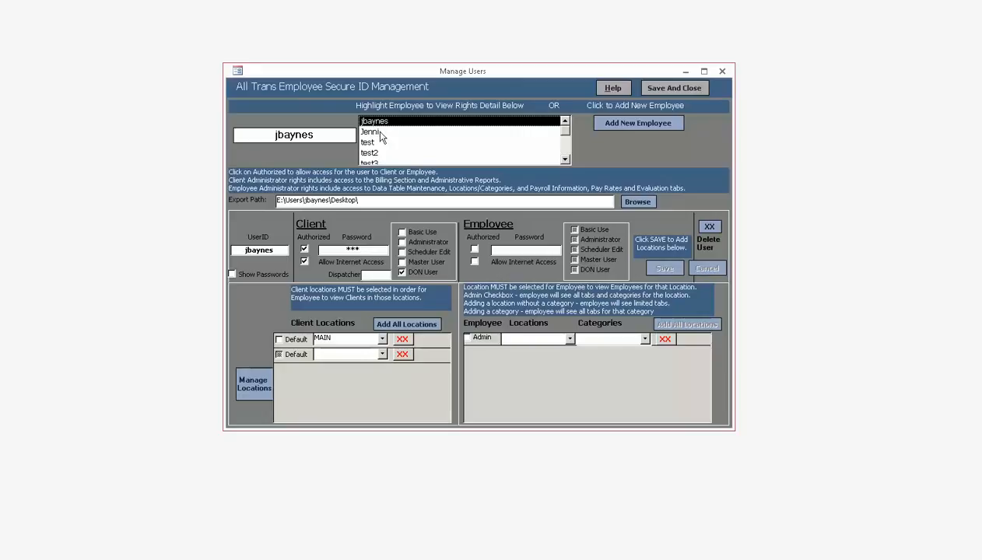
{"action": "left_click", "coordinate": [378, 132]}
{"action": "left_click", "coordinate": [376, 144]}
{"action": "left_click", "coordinate": [372, 153]}
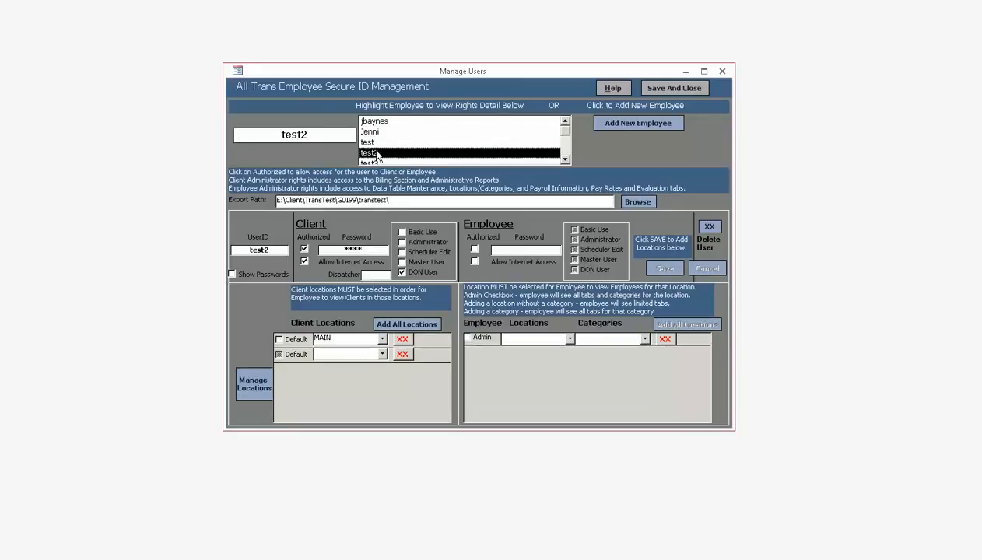
{"action": "left_click", "coordinate": [565, 160]}
{"action": "scroll", "coordinate": [469, 137], "scroll_direction": "up", "scroll_amount": 1}
{"action": "left_click", "coordinate": [381, 121]}
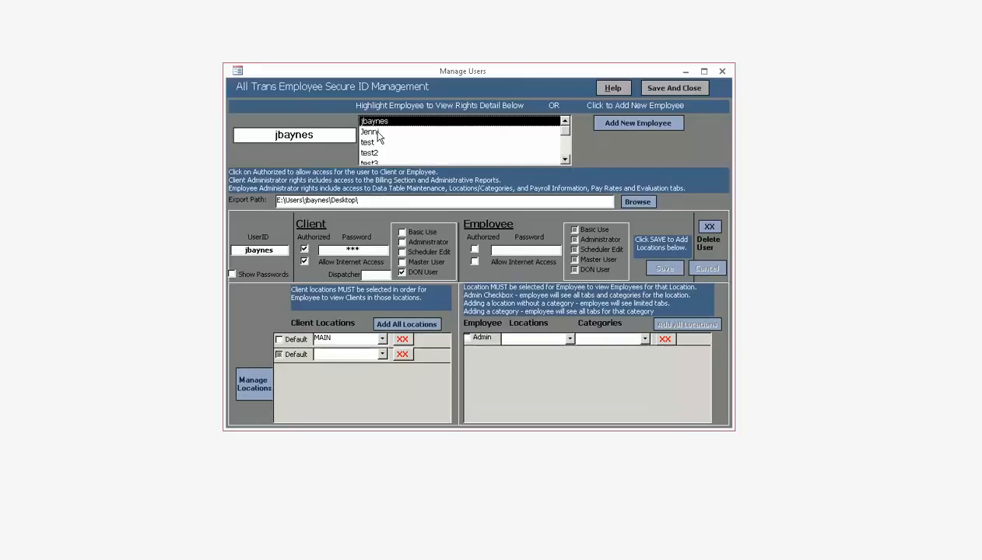
{"action": "left_click", "coordinate": [379, 132]}
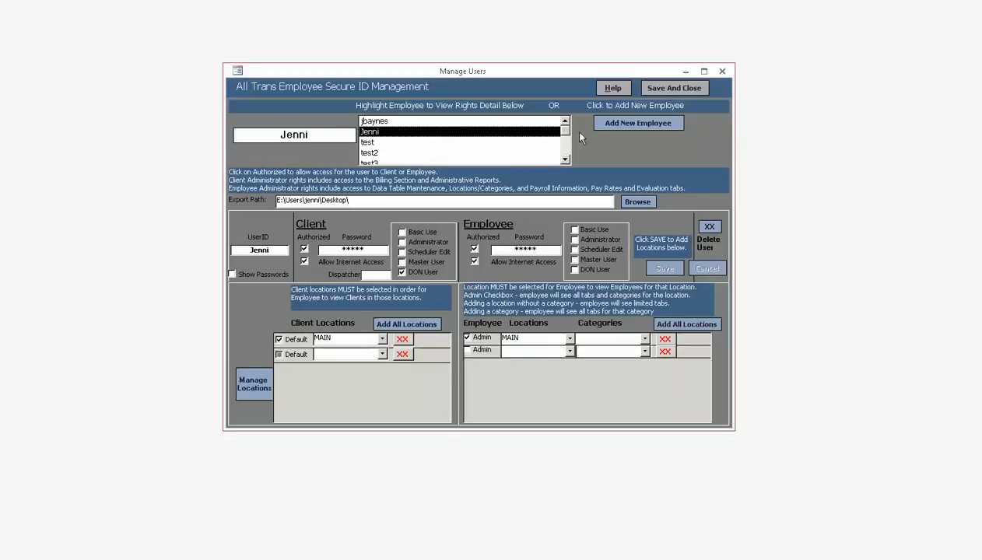
{"action": "left_click", "coordinate": [632, 122]}
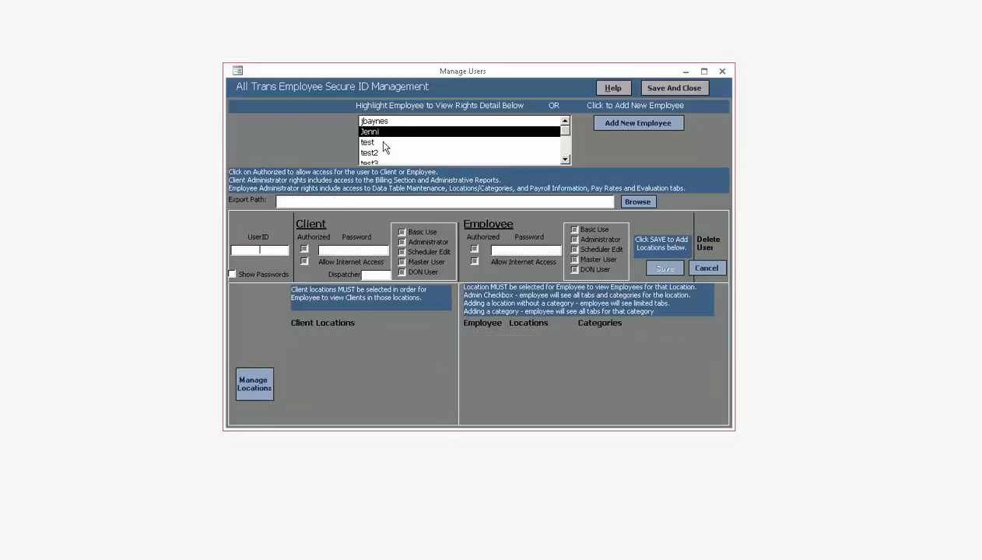
Enter test4 as the UserID, check Client Authorized, and type the client password.
{"action": "left_click", "coordinate": [257, 249]}
{"action": "type", "text": "test4"}
{"action": "left_click", "coordinate": [304, 249]}
{"action": "type", "text": "test4"}
Verify the password with Show Passwords, then give test4 Basic Use and switch to Scheduler Edit.
{"action": "left_click", "coordinate": [231, 274]}
{"action": "left_click", "coordinate": [231, 274]}
{"action": "left_click", "coordinate": [400, 231]}
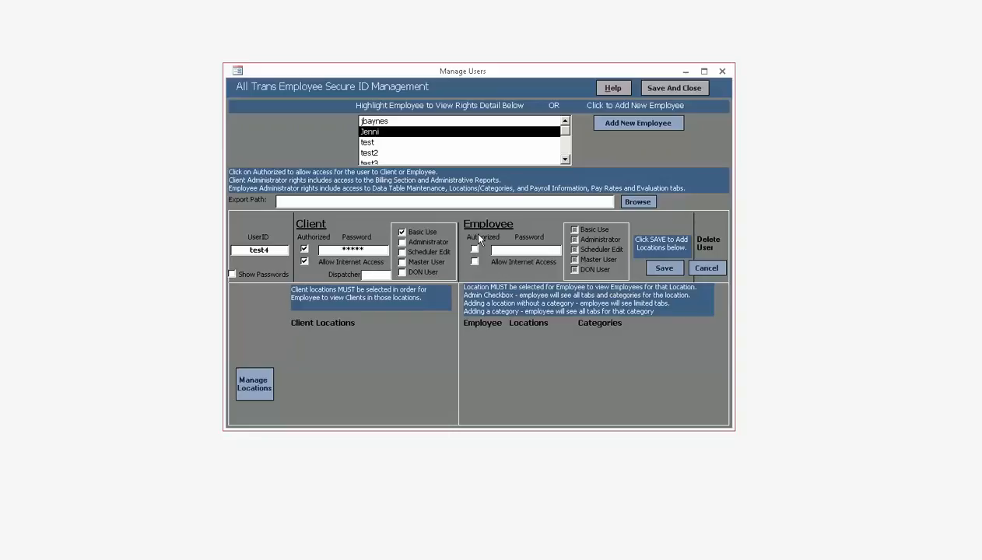
{"action": "left_click", "coordinate": [413, 254]}
Check DON User as test4's client rights role.
{"action": "left_click", "coordinate": [402, 273]}
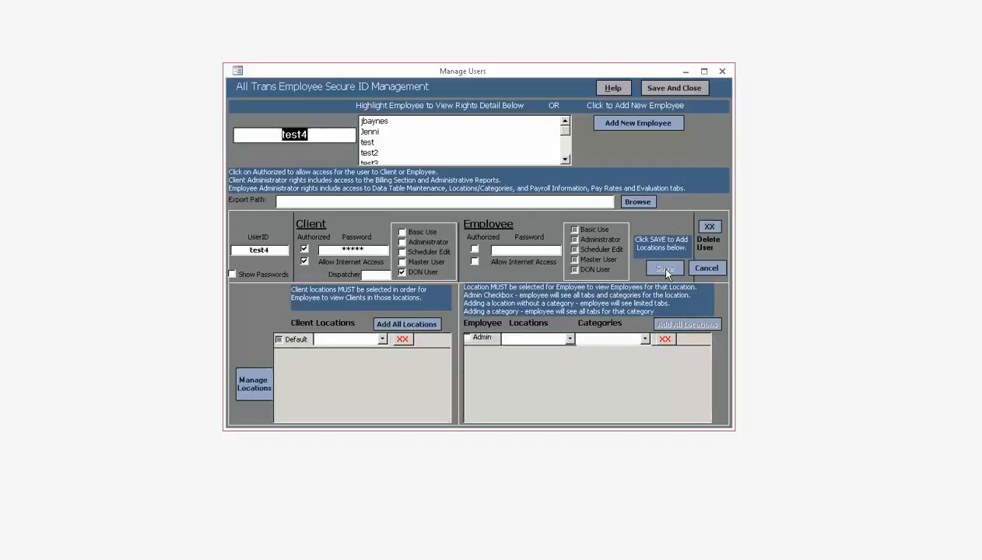
Add all client locations to assign MAIN, and browse to Desktop for the Export Path.
{"action": "left_click", "coordinate": [392, 327]}
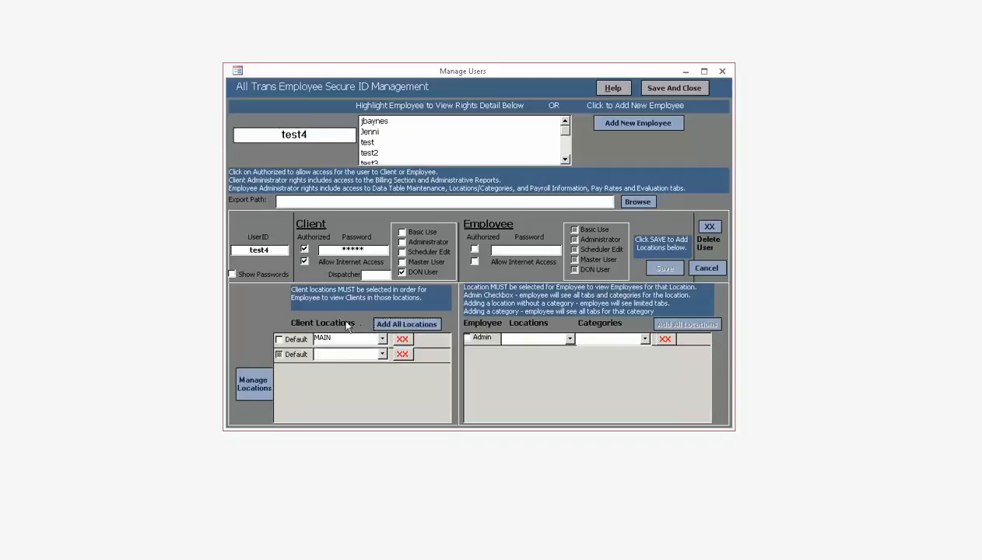
{"action": "left_click_drag", "start_coordinate": [335, 337], "coordinate": [298, 339]}
{"action": "left_click", "coordinate": [350, 202]}
{"action": "left_click", "coordinate": [638, 203]}
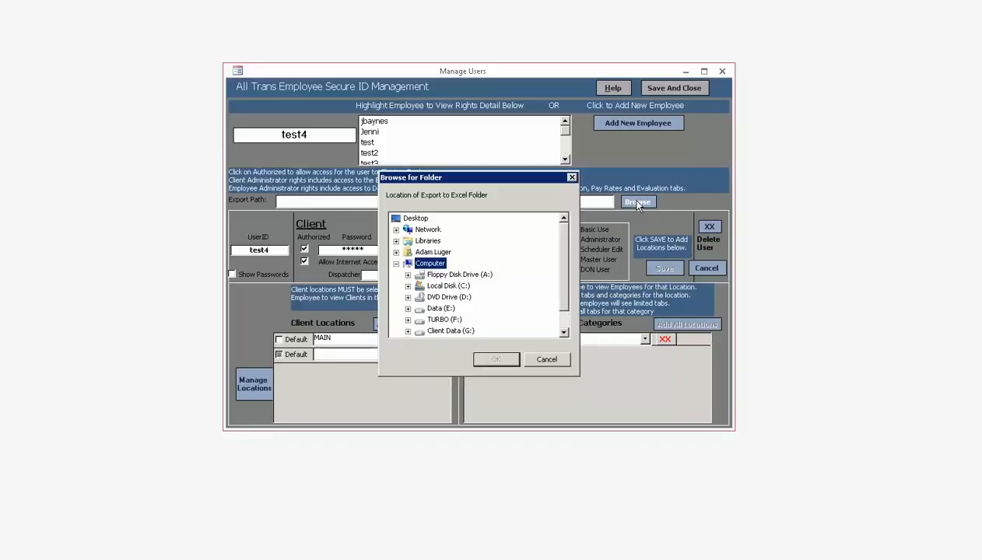
{"action": "left_click", "coordinate": [414, 218]}
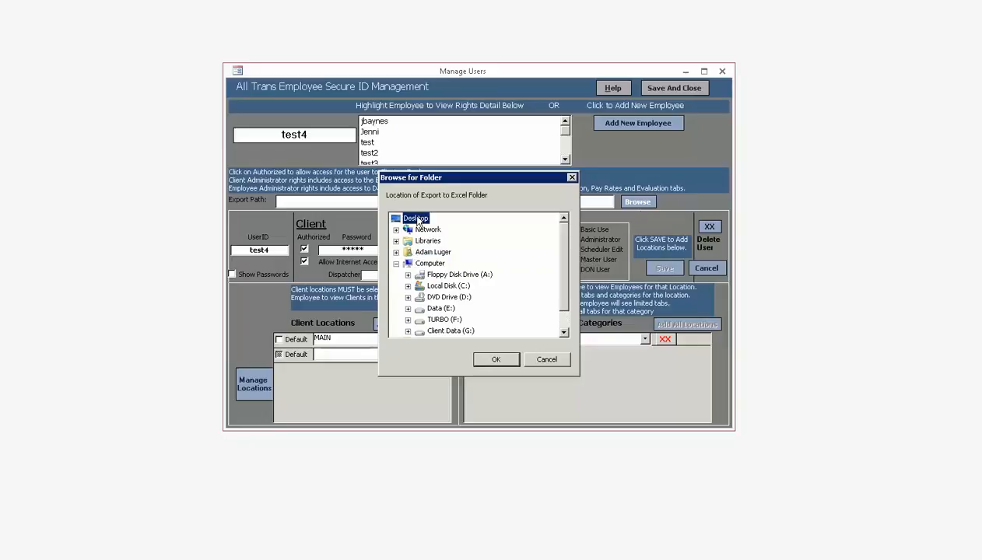
{"action": "left_click", "coordinate": [497, 359]}
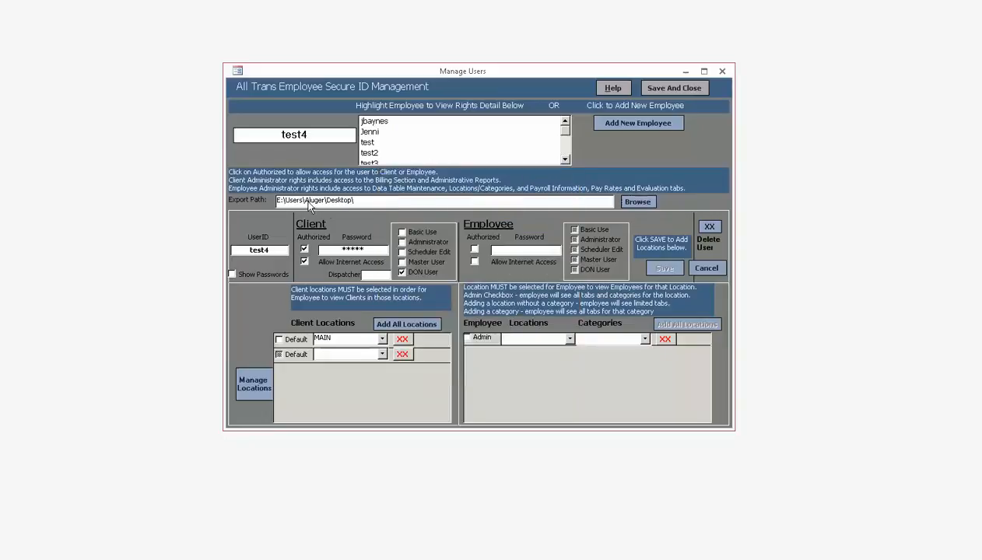
{"action": "left_click_drag", "start_coordinate": [305, 200], "coordinate": [325, 200]}
Replace the user folder in the Export Path so it reads E:\Users\test4\Desktop\.
{"action": "key", "text": "BackSpace"}
{"action": "type", "text": "tej"}
{"action": "type", "text": "t4"}
Save the test4 user record and close the Manage Users form.
{"action": "left_click", "coordinate": [675, 87]}
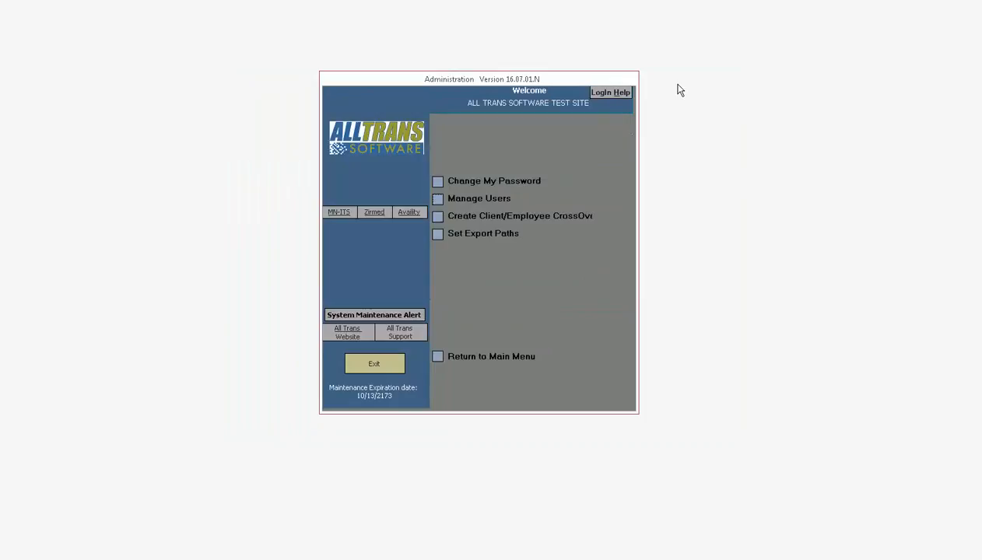